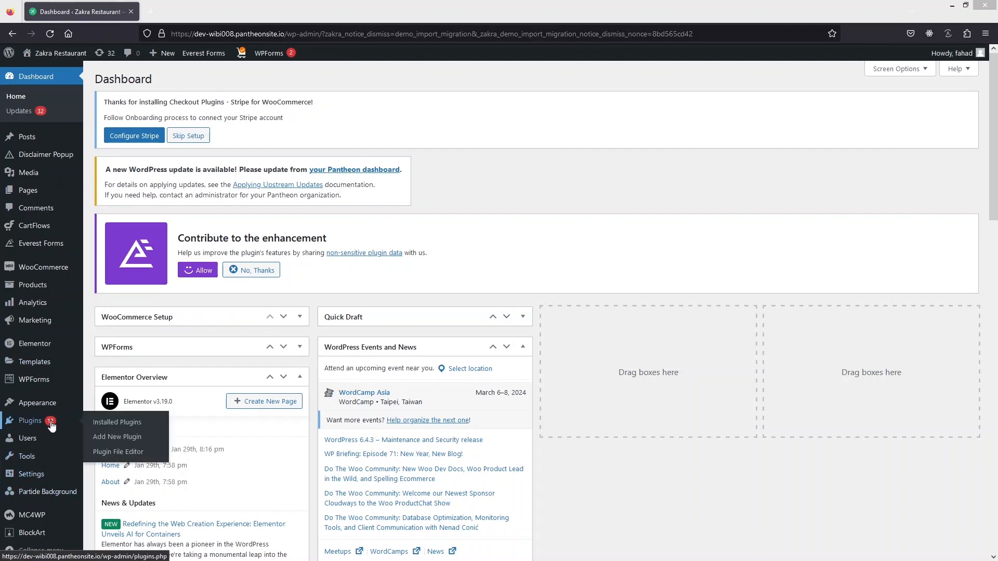
# Search the plugin directory for "starter" and update the Starter Templates plugin
pyautogui.click(157, 443)
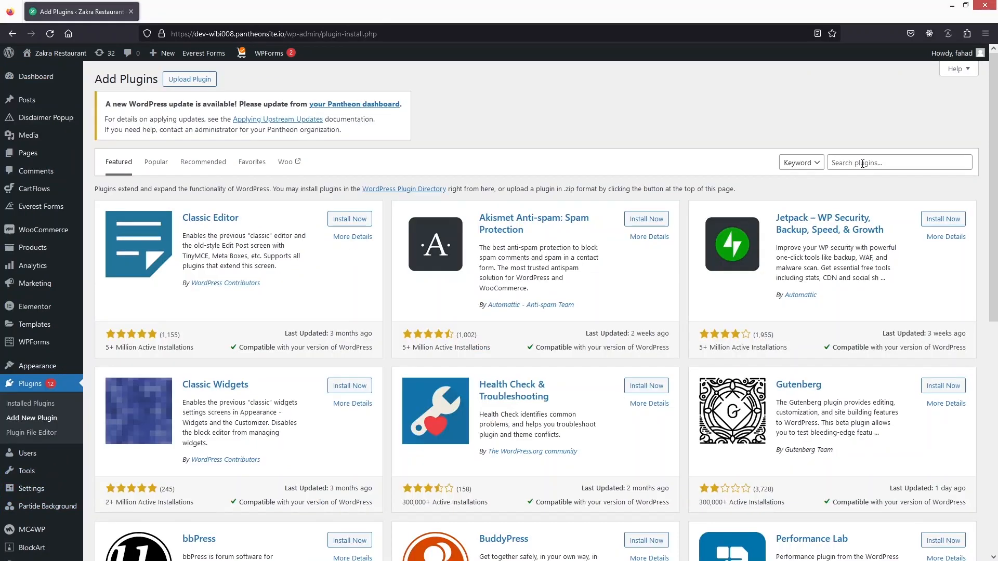
pyautogui.click(863, 163)
pyautogui.write('starter')
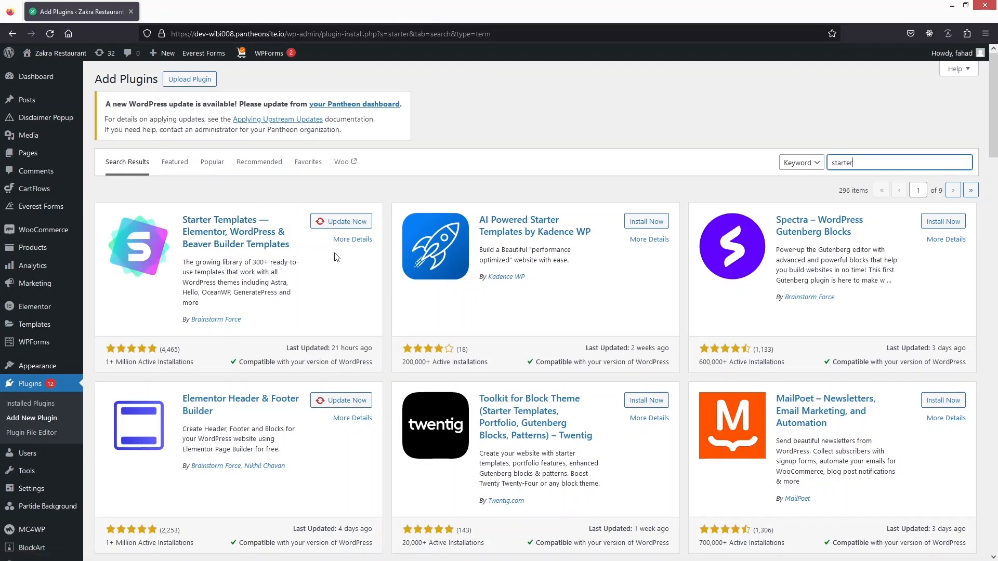
pyautogui.click(323, 228)
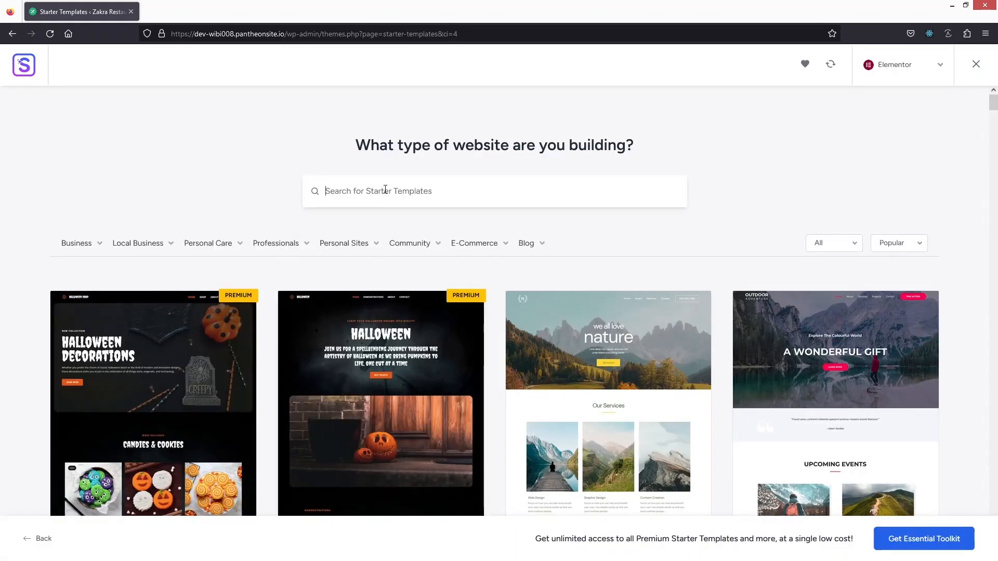
# Search the starter templates for "bbq re" and choose the BBQ Restaurant template
pyautogui.write('bbq re')
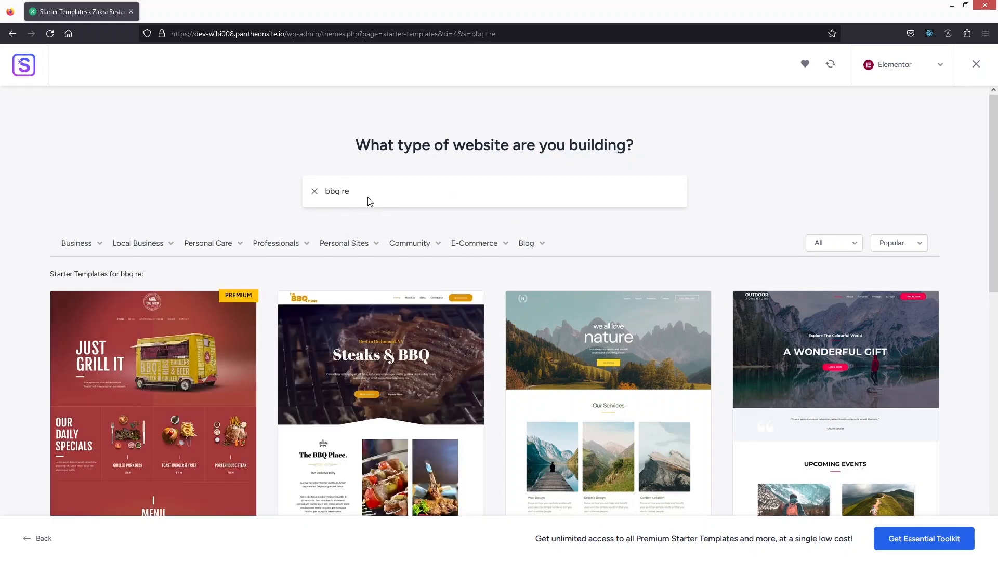
pyautogui.moveTo(994, 170); pyautogui.dragTo(995, 215)
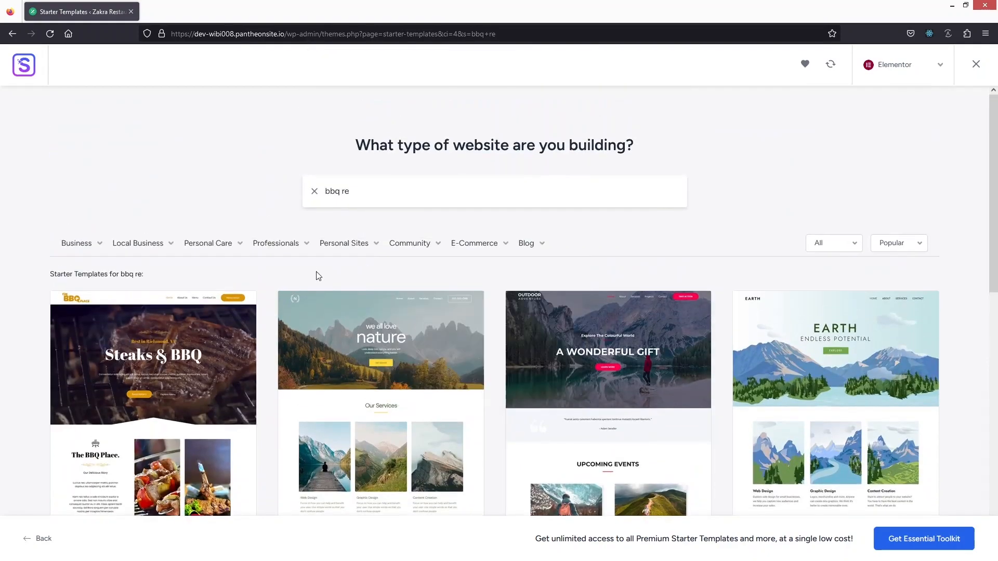
pyautogui.scroll(-3, 177, 285)
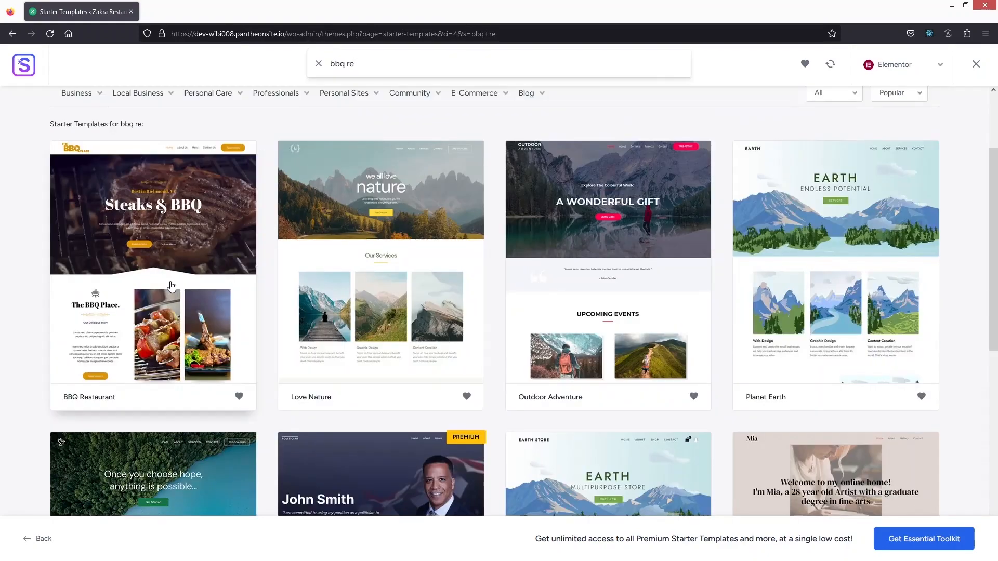
pyautogui.scroll(3, 172, 286)
pyautogui.scroll(-3, 150, 338)
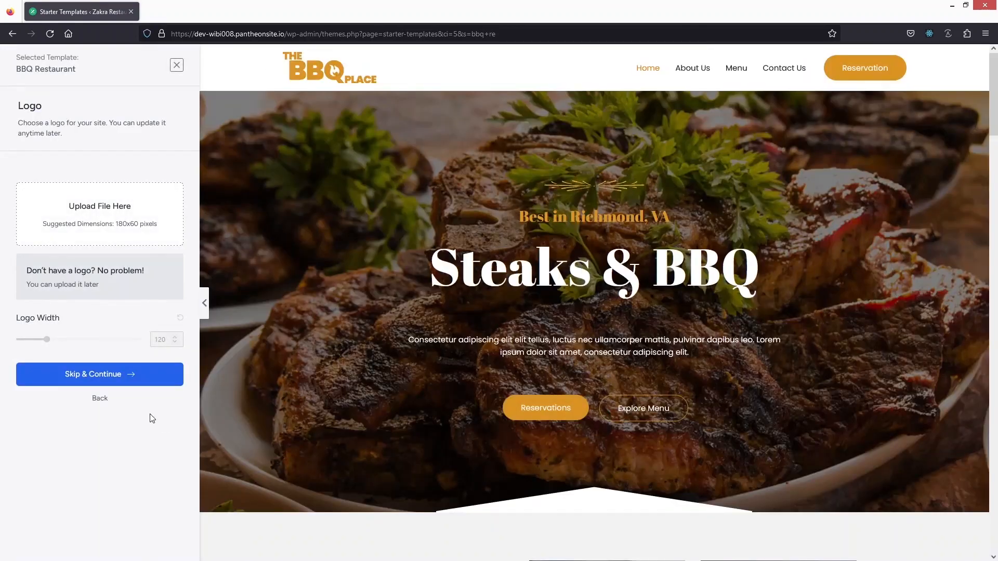
# Preview the BBQ Restaurant template, then build the site from it without a logo and with the default colors and fonts
pyautogui.scroll(-20, 357, 343)
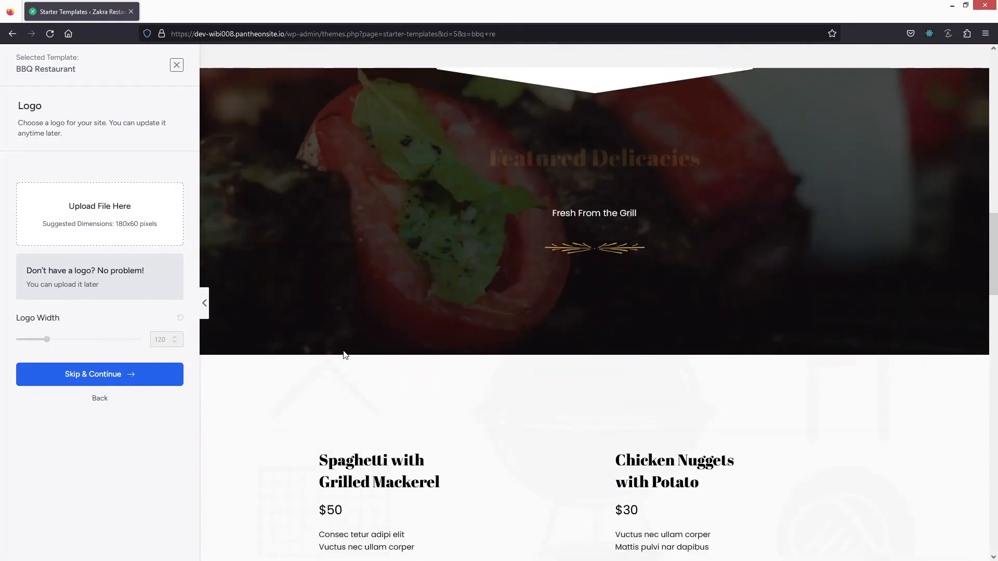
pyautogui.scroll(6, 345, 355)
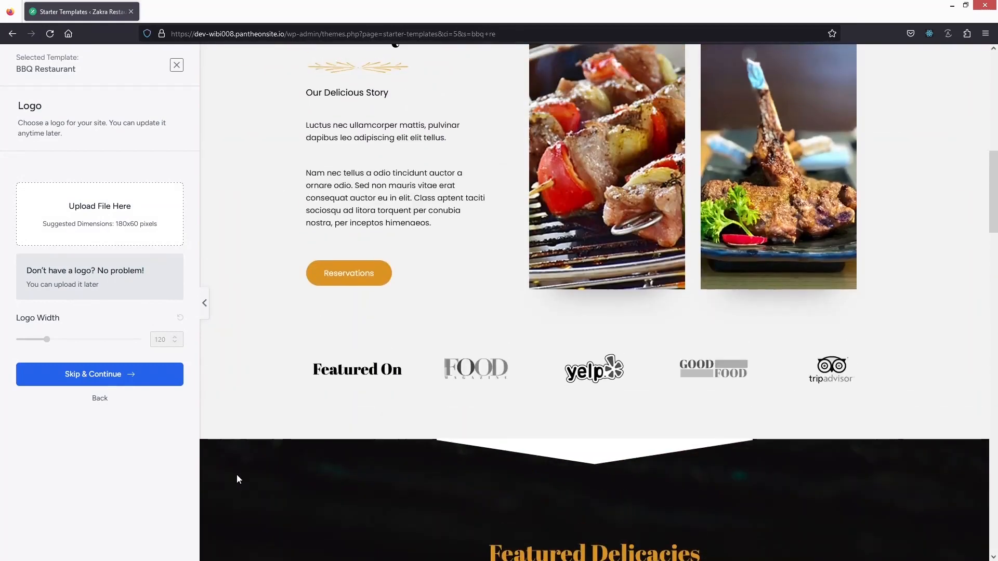
pyautogui.click(125, 376)
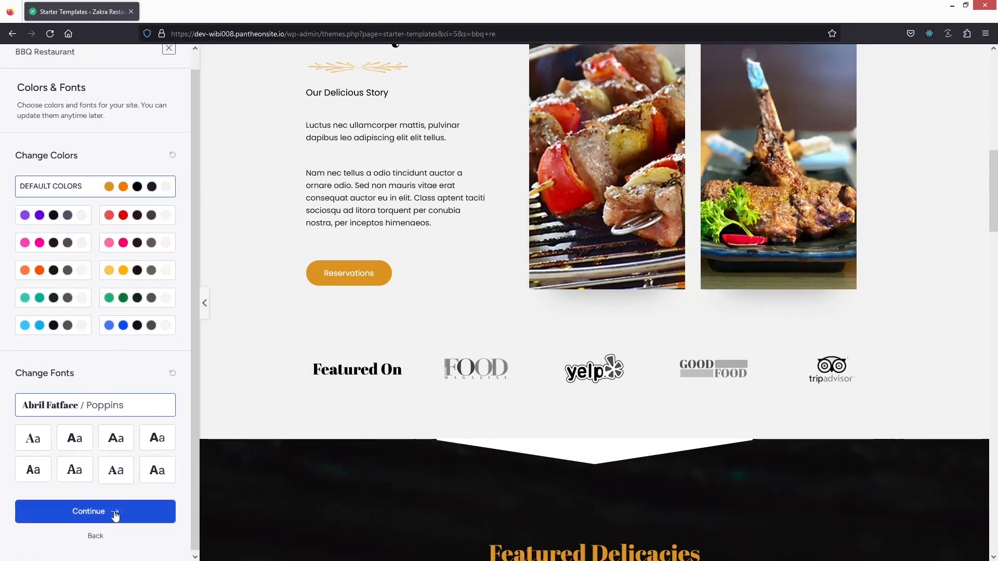
pyautogui.click(144, 511)
pyautogui.click(448, 221)
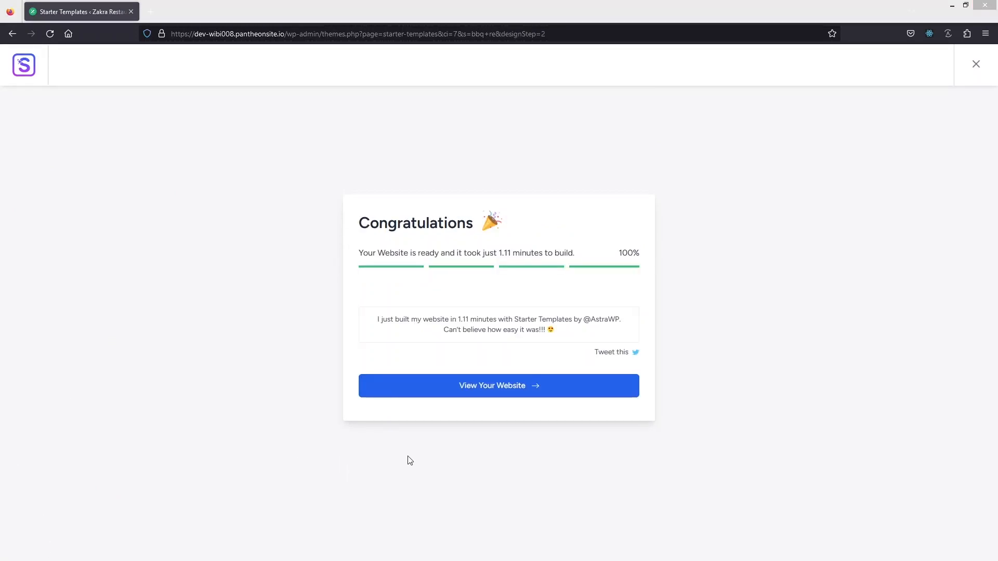
# View the newly built website and open its home page for editing with Elementor
pyautogui.click(436, 388)
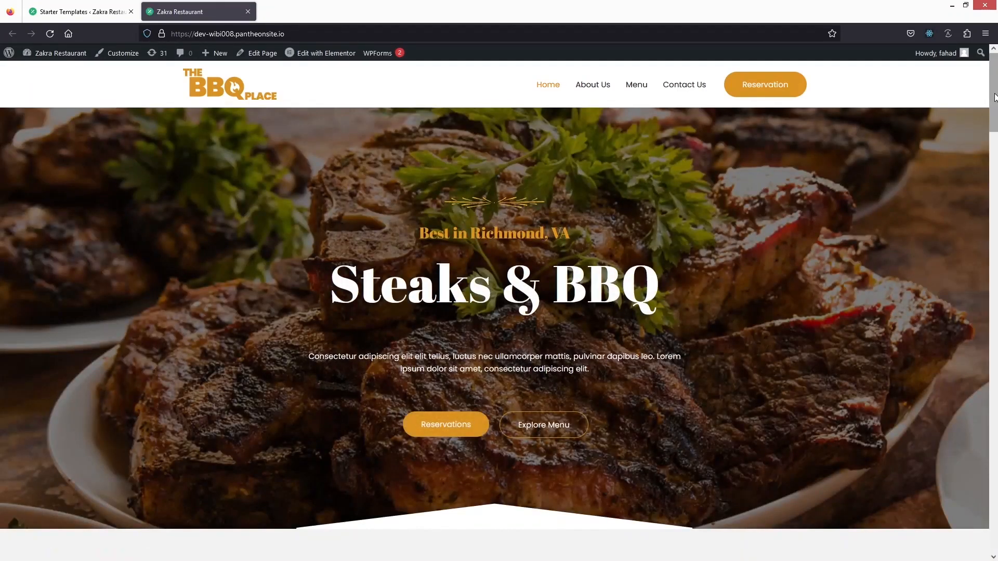
pyautogui.moveTo(995, 97); pyautogui.dragTo(894, 125)
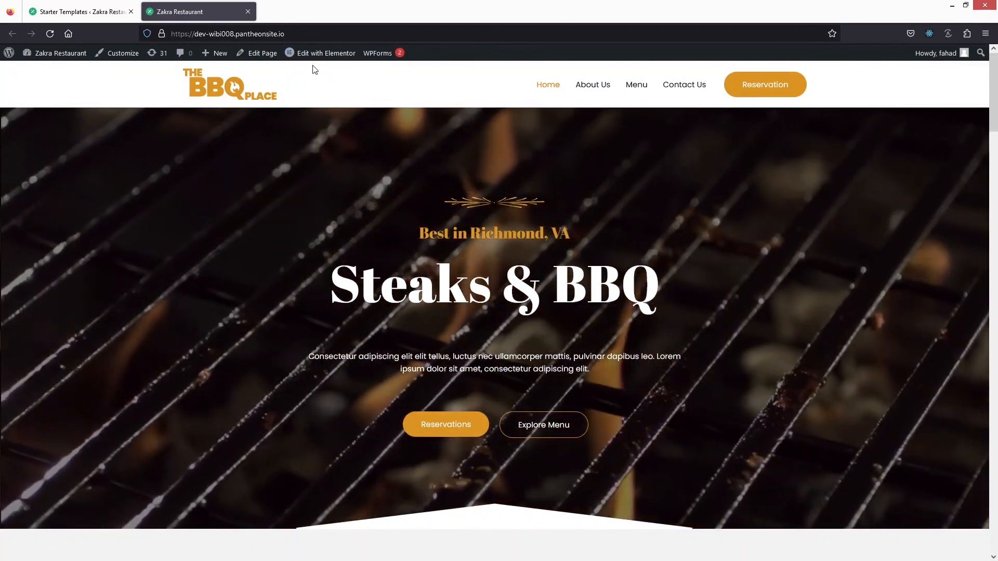
pyautogui.click(313, 56)
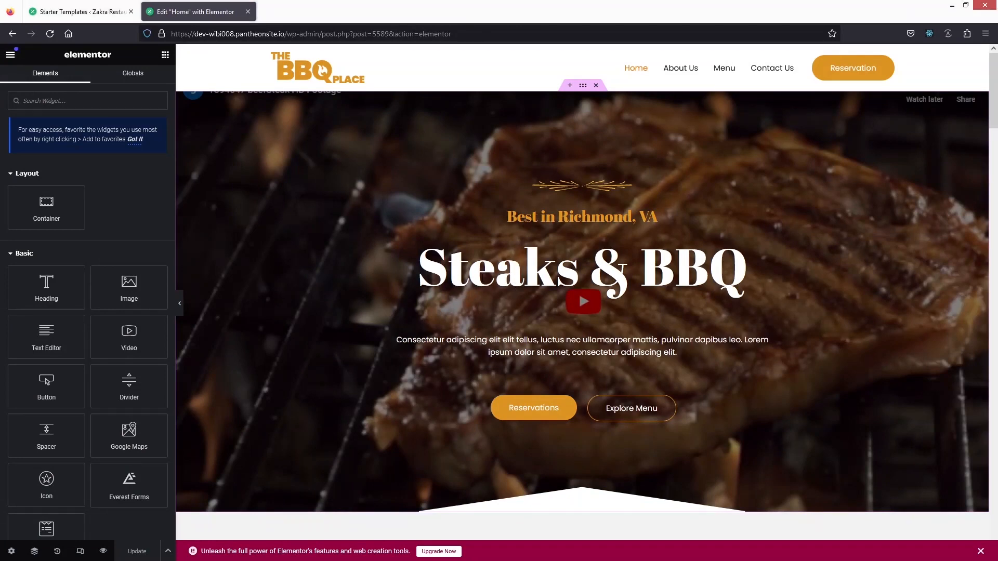
# Change the hero section's main heading to "Steaks & BBQ in affordable prices"
pyautogui.click(482, 277)
pyautogui.tripleClick(35, 157)
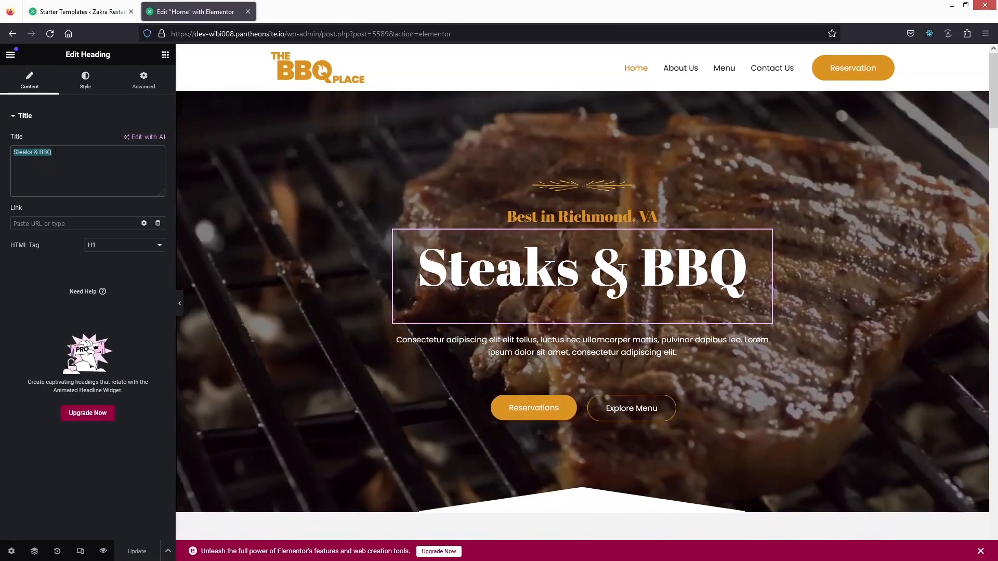
pyautogui.click(73, 178)
pyautogui.write('in affordable prices')
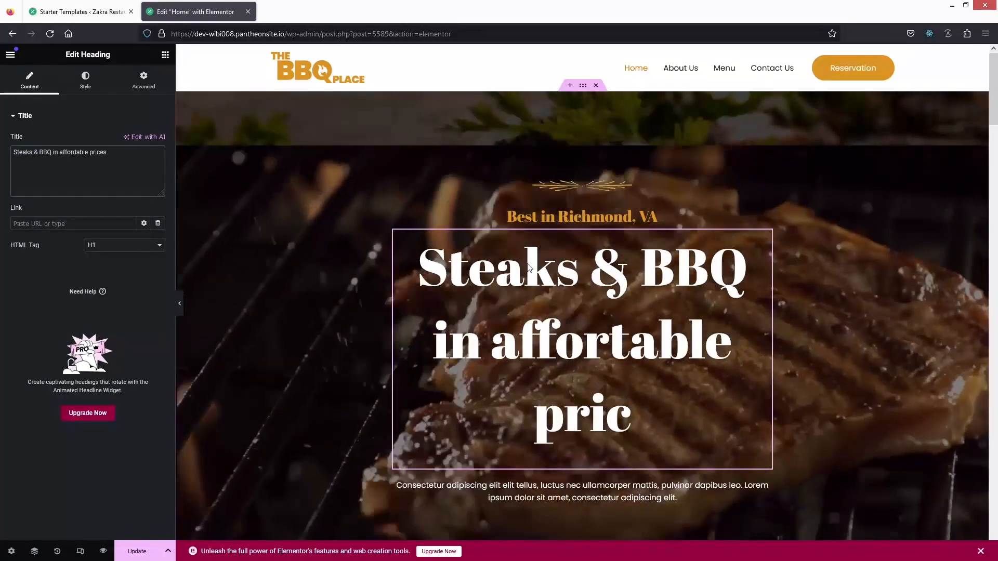
pyautogui.scroll(-2, 528, 264)
pyautogui.scroll(2, 528, 264)
pyautogui.scroll(-1, 543, 249)
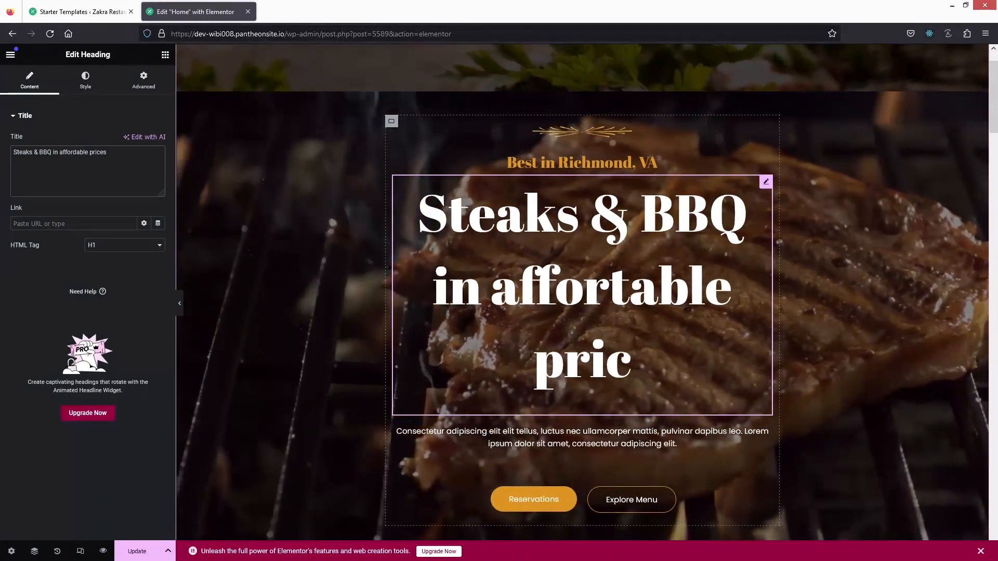
# Open the hero's "Best in Richmond, VA" heading and the paragraph under the main heading in the editor
pyautogui.click(557, 164)
pyautogui.scroll(-2, 554, 250)
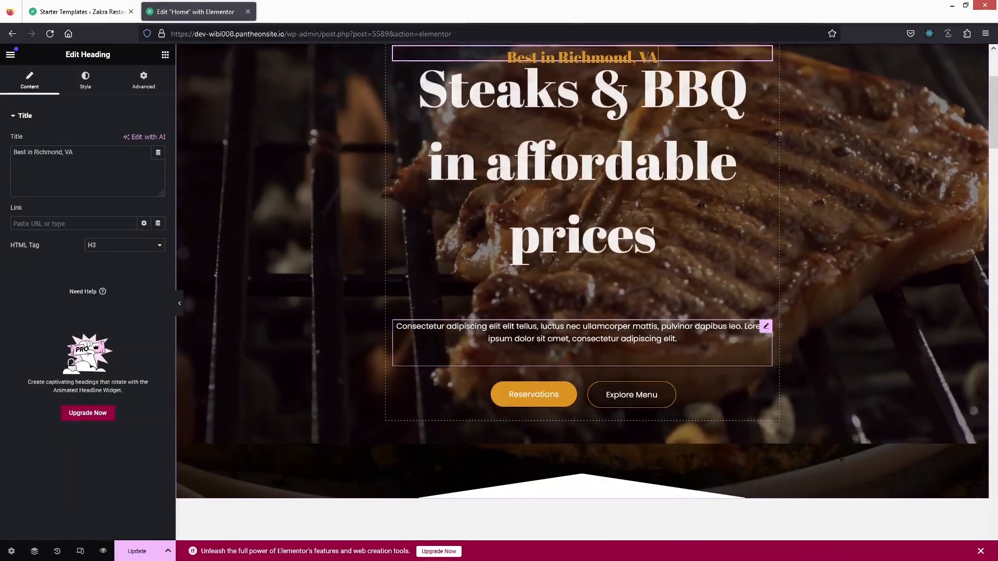
pyautogui.click(551, 339)
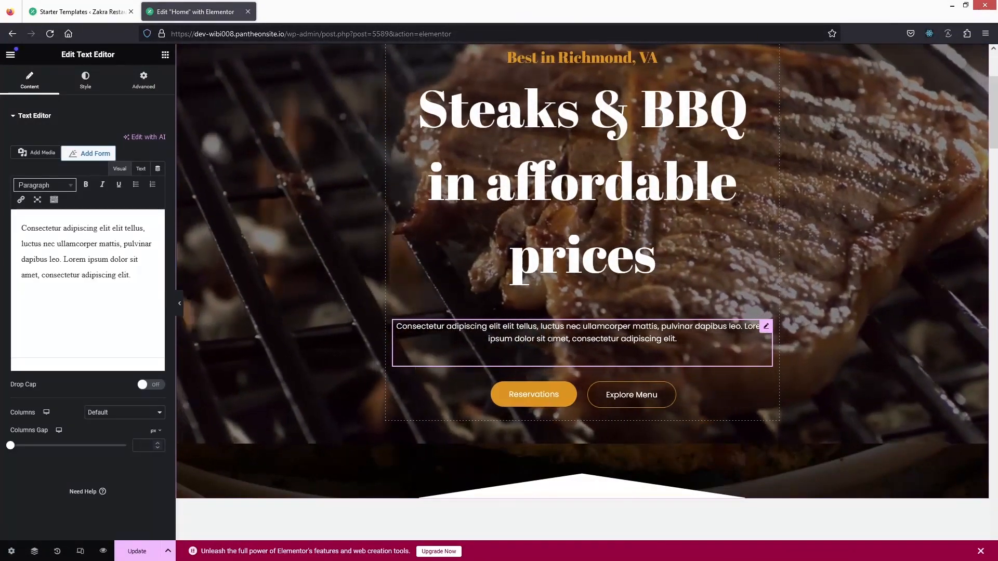
# Examine the content and style settings of the hero's Reservations button
pyautogui.scroll(-4, 543, 297)
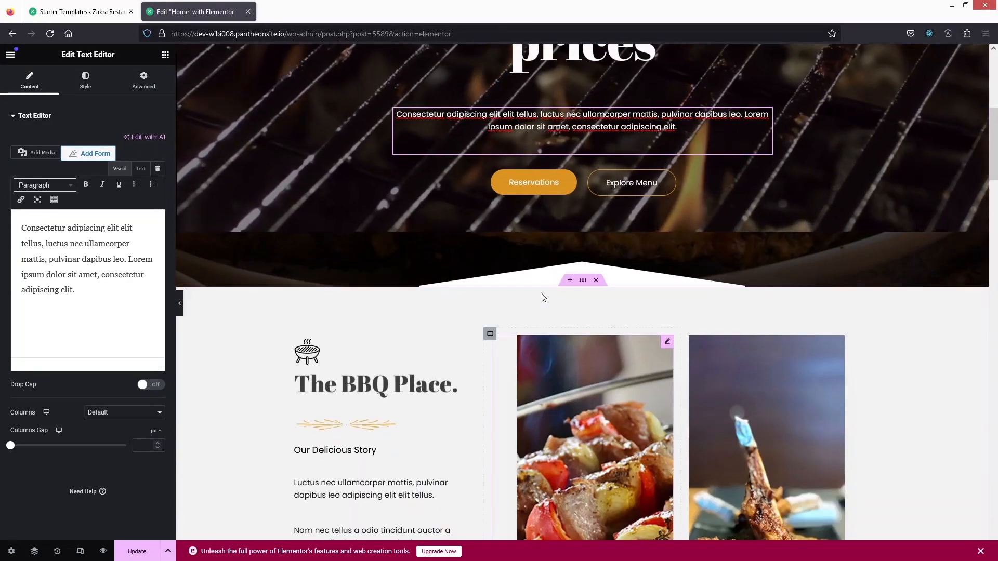
pyautogui.scroll(1, 541, 288)
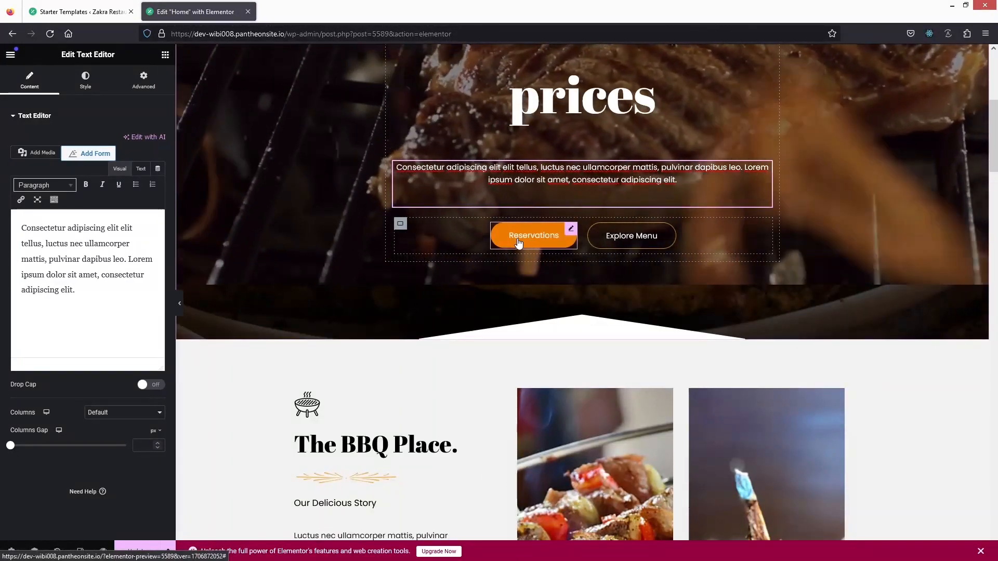
pyautogui.click(518, 243)
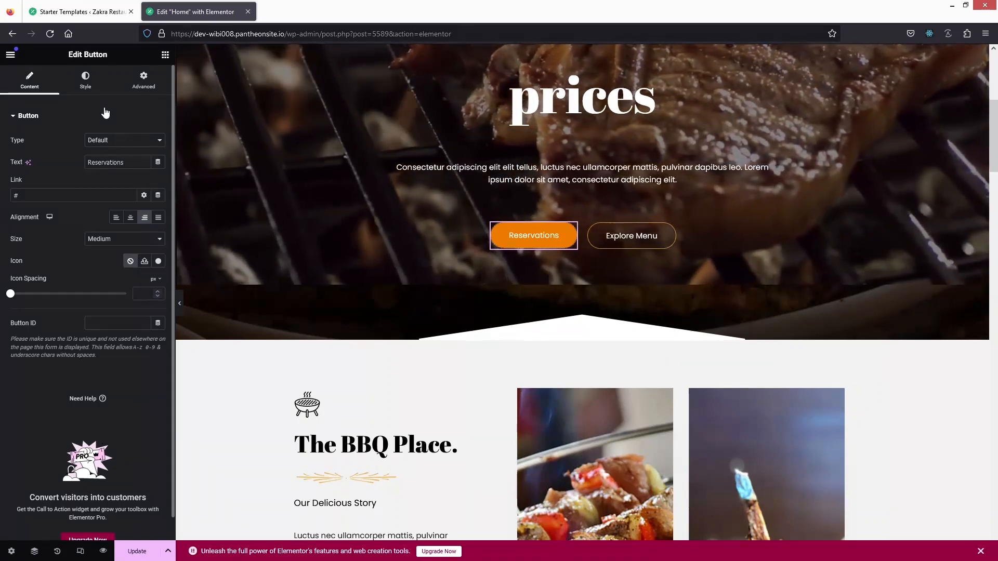
pyautogui.click(86, 78)
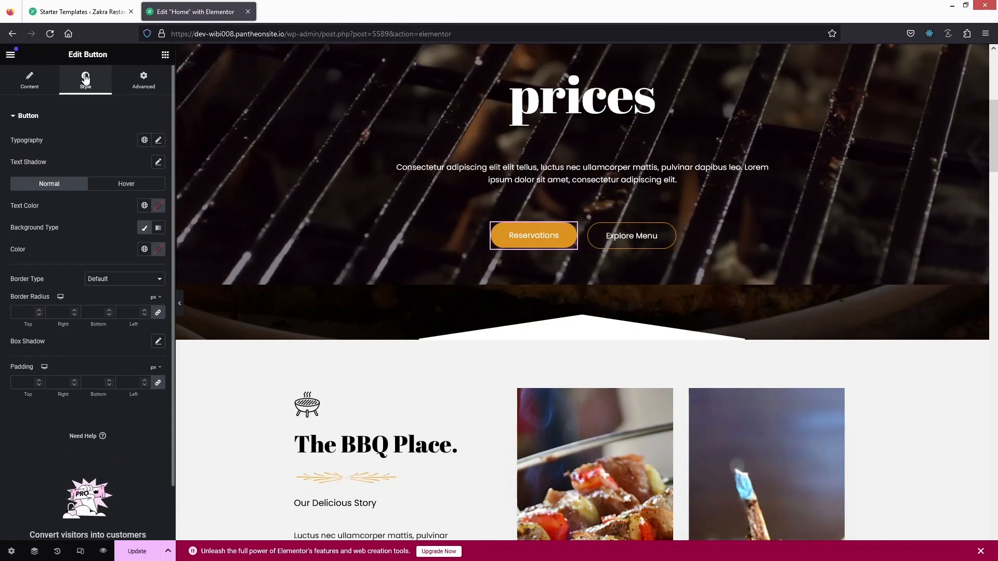
# View the replacement images in the media library for the skewer photo beside The BBQ Place text, keeping the current photo
pyautogui.scroll(-3, 276, 323)
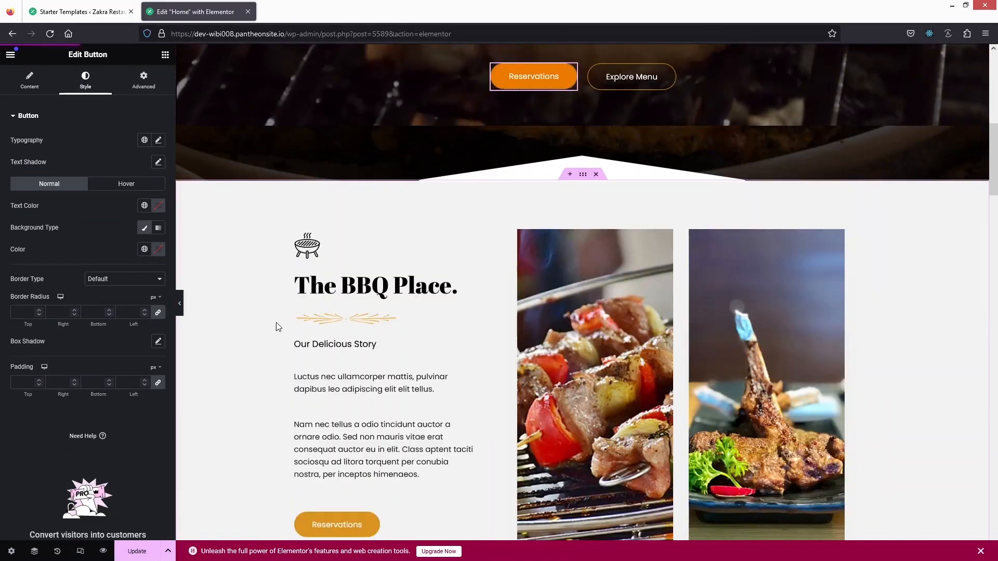
pyautogui.scroll(-2, 276, 320)
pyautogui.scroll(-1, 276, 303)
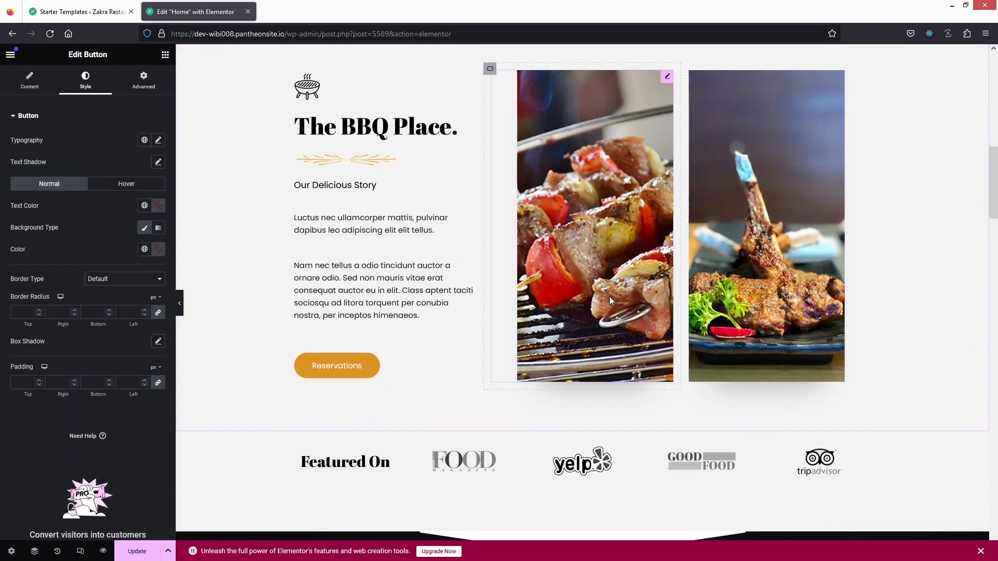
pyautogui.click(610, 255)
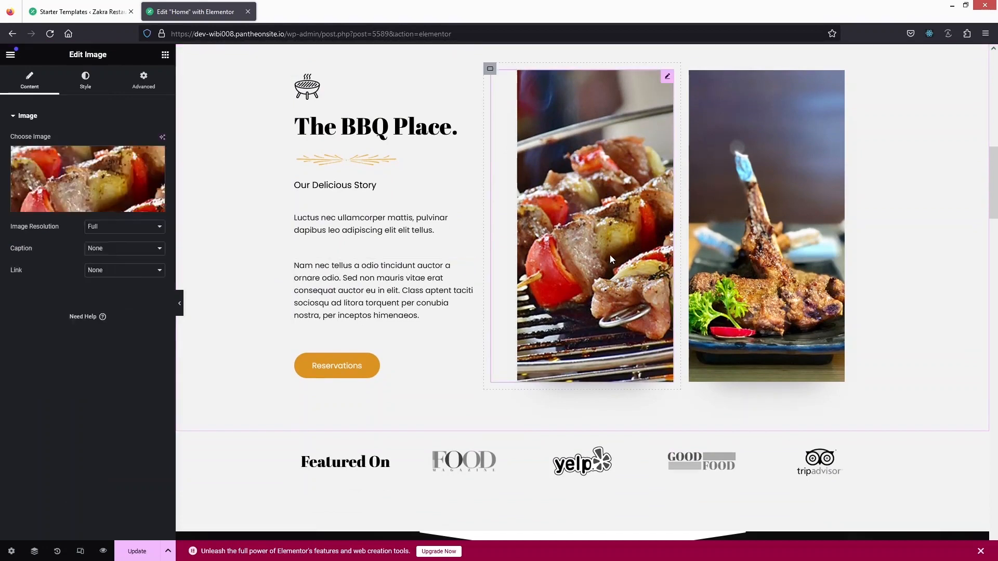
pyautogui.click(95, 181)
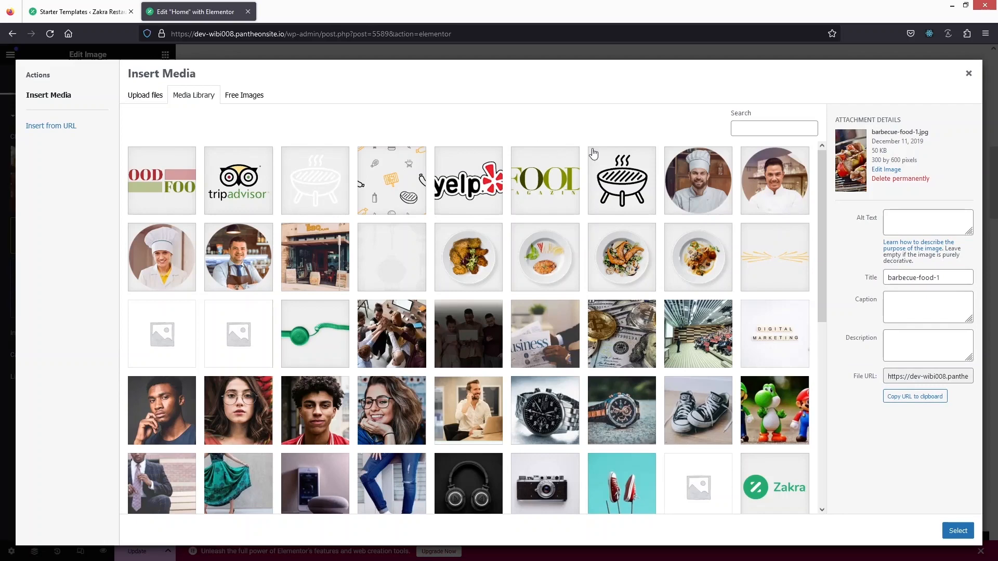
pyautogui.click(966, 81)
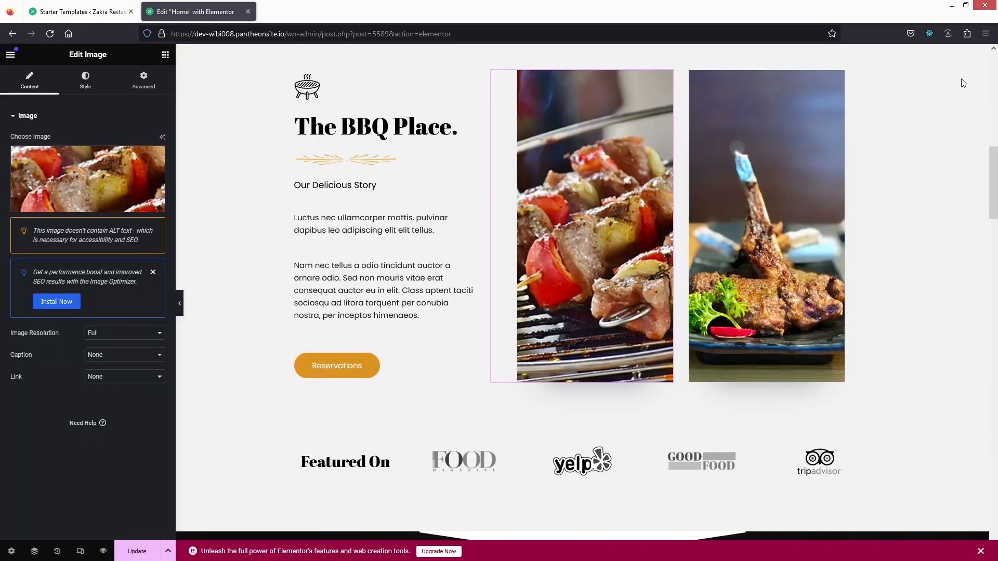
# Open the Featured Delicacies section's container and examine its background style settings
pyautogui.scroll(-2, 490, 359)
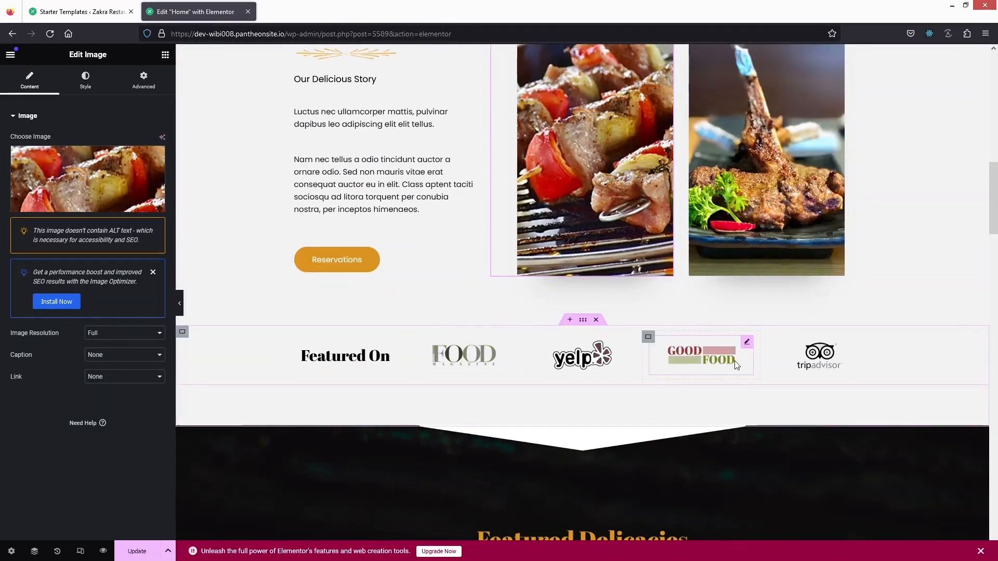
pyautogui.scroll(-2, 681, 364)
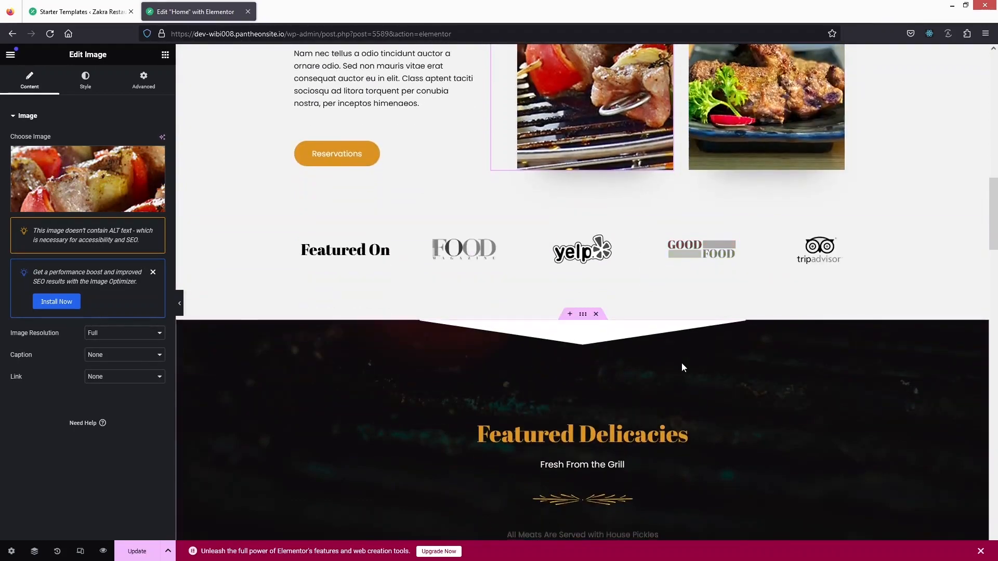
pyautogui.scroll(-4, 669, 319)
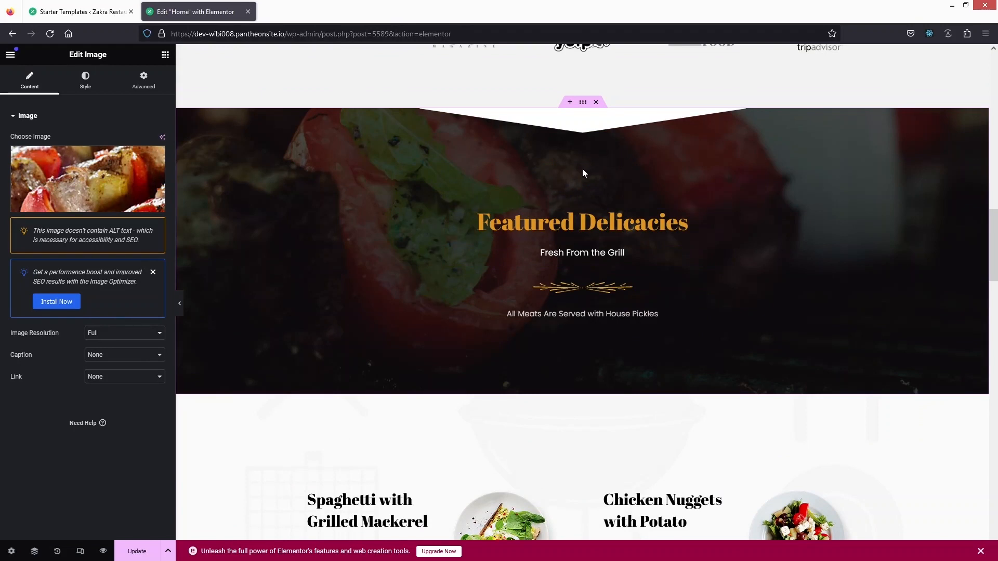
pyautogui.click(583, 104)
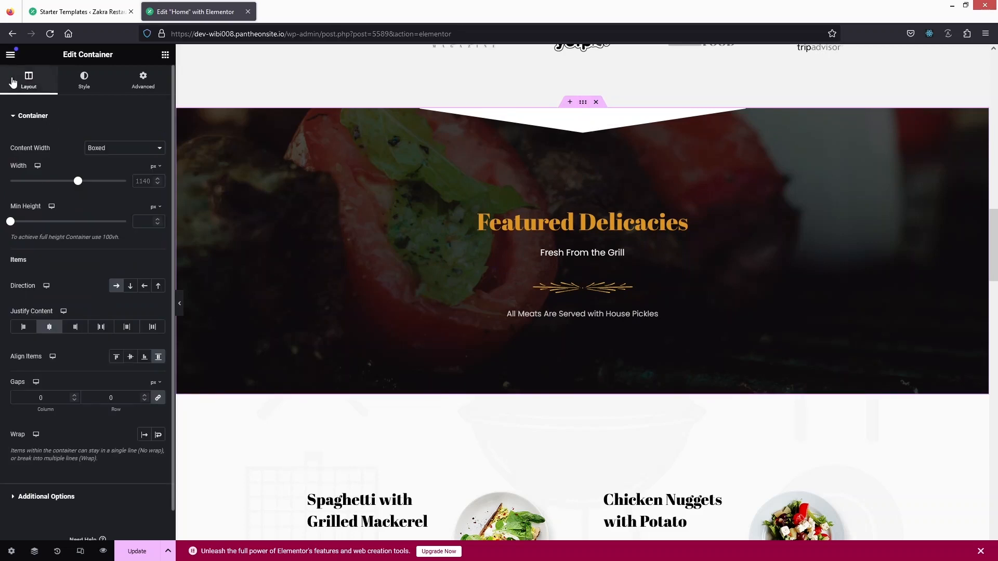
pyautogui.click(84, 86)
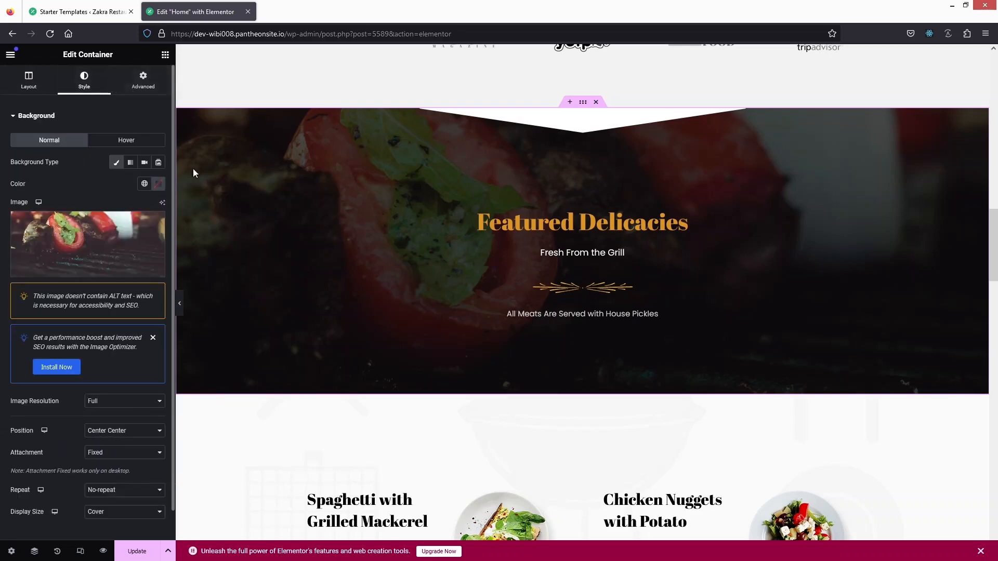
# Look over the menu dishes below Featured Delicacies and open the "Happy Hours" heading in the editor
pyautogui.scroll(-3, 488, 297)
pyautogui.scroll(-3, 490, 299)
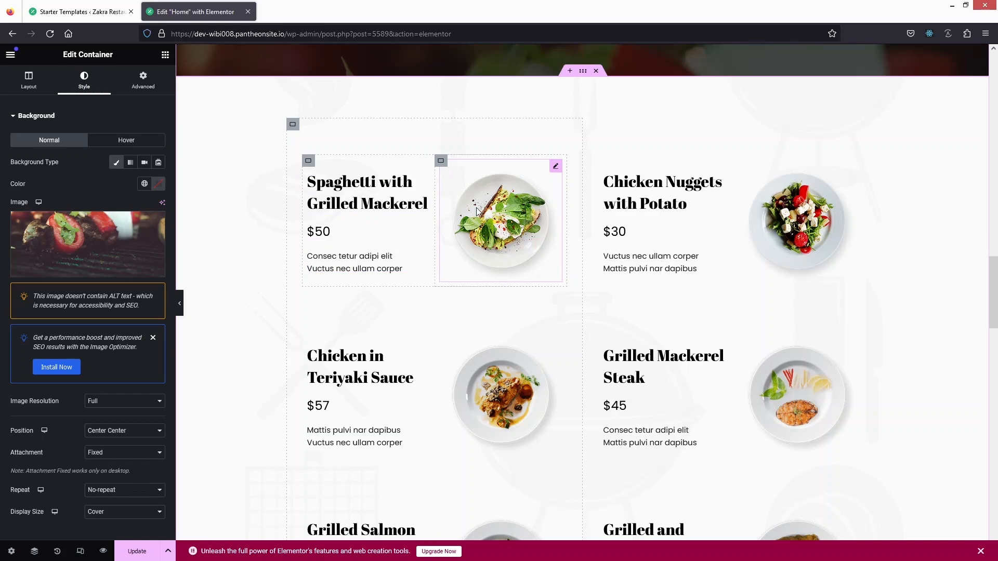
pyautogui.scroll(-15, 472, 228)
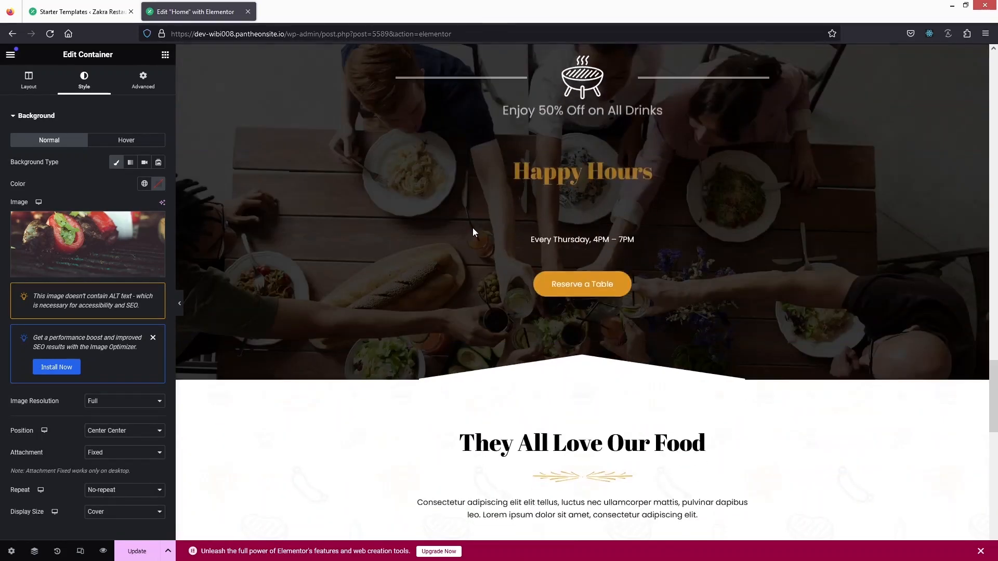
pyautogui.scroll(2, 489, 223)
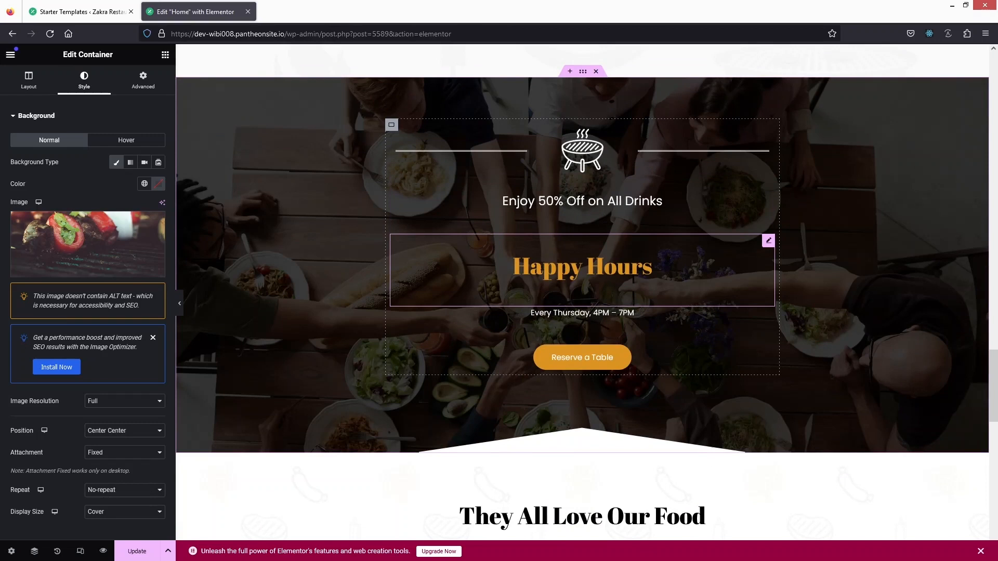
pyautogui.click(538, 267)
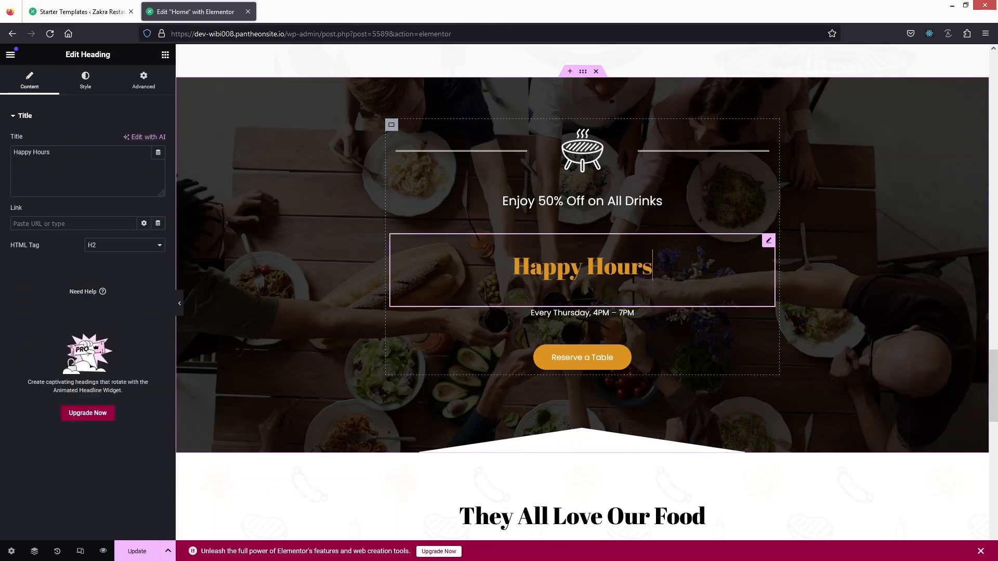
# Examine the entrance animation choices in the "Happy Hours" heading's motion effects, keeping the current animation
pyautogui.click(139, 89)
pyautogui.scroll(-5, 89, 275)
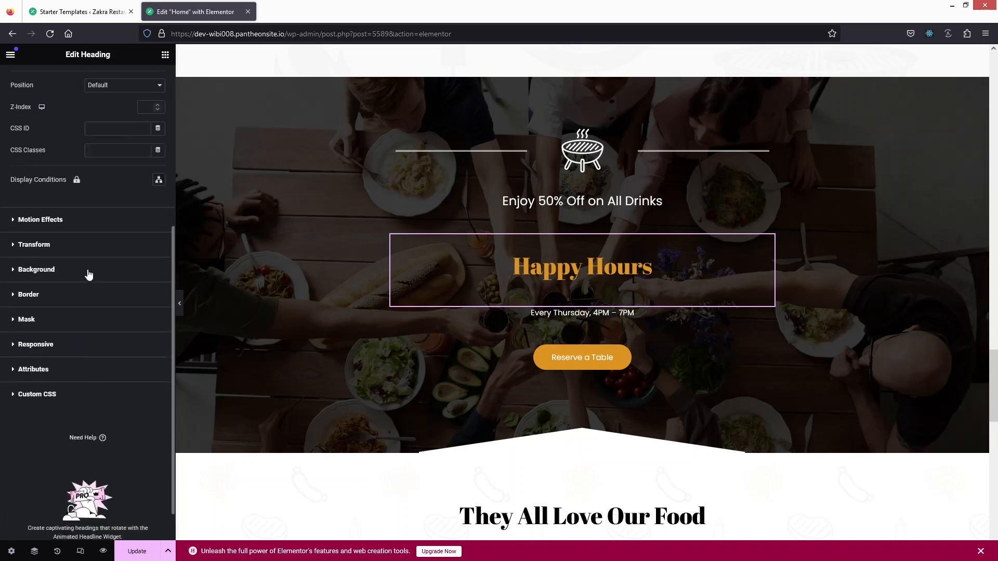
pyautogui.scroll(-1, 89, 275)
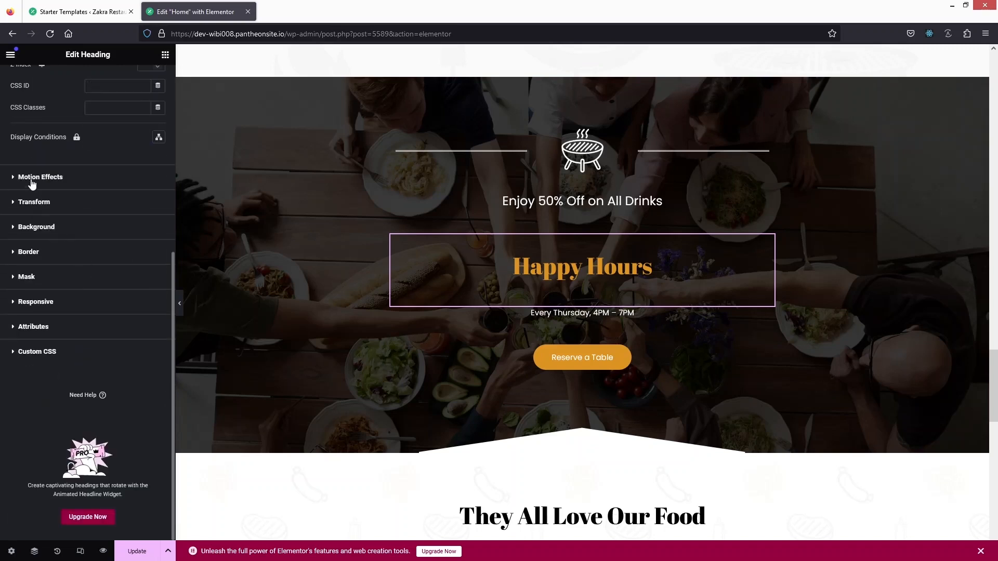
pyautogui.click(10, 177)
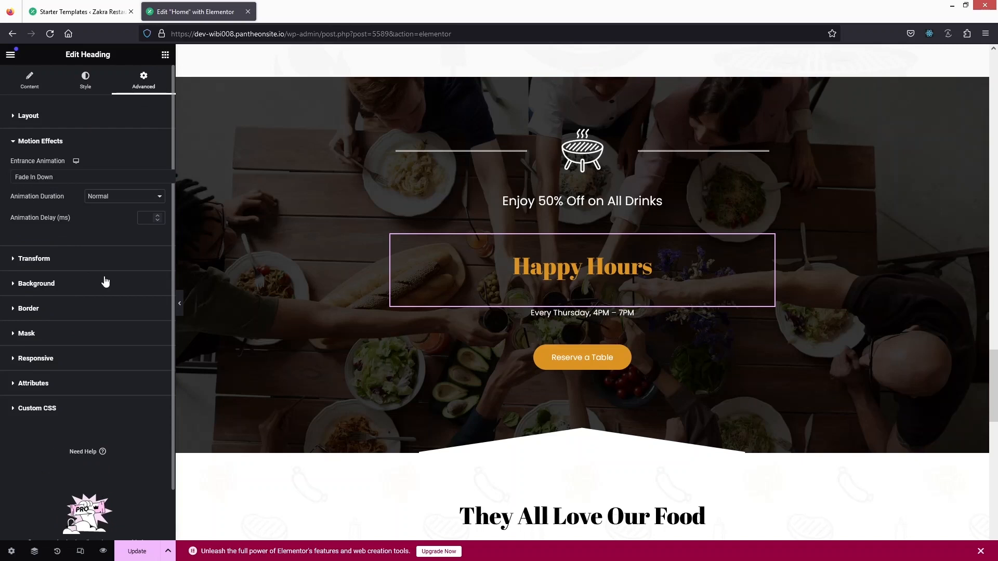
pyautogui.click(88, 177)
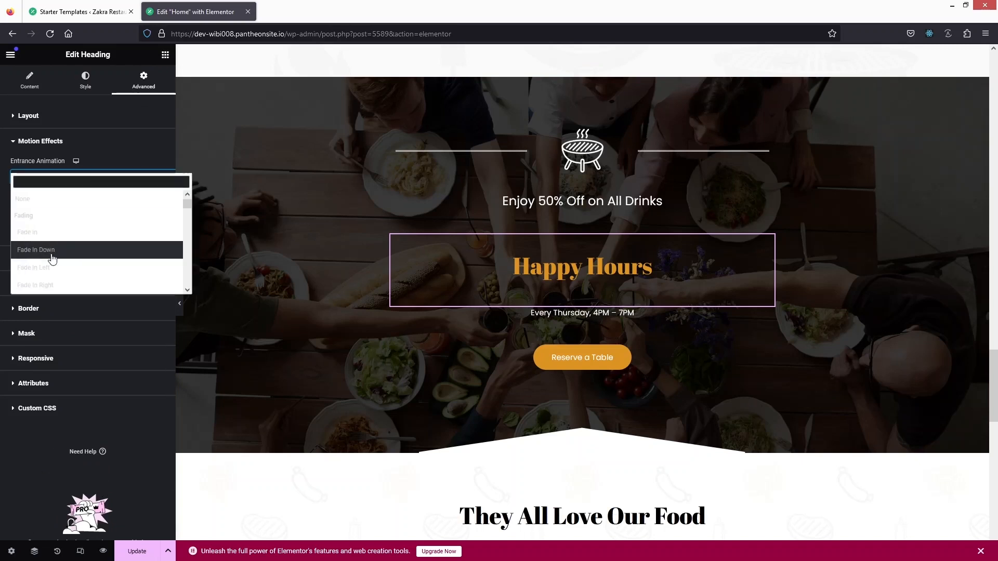
pyautogui.scroll(-2, 49, 278)
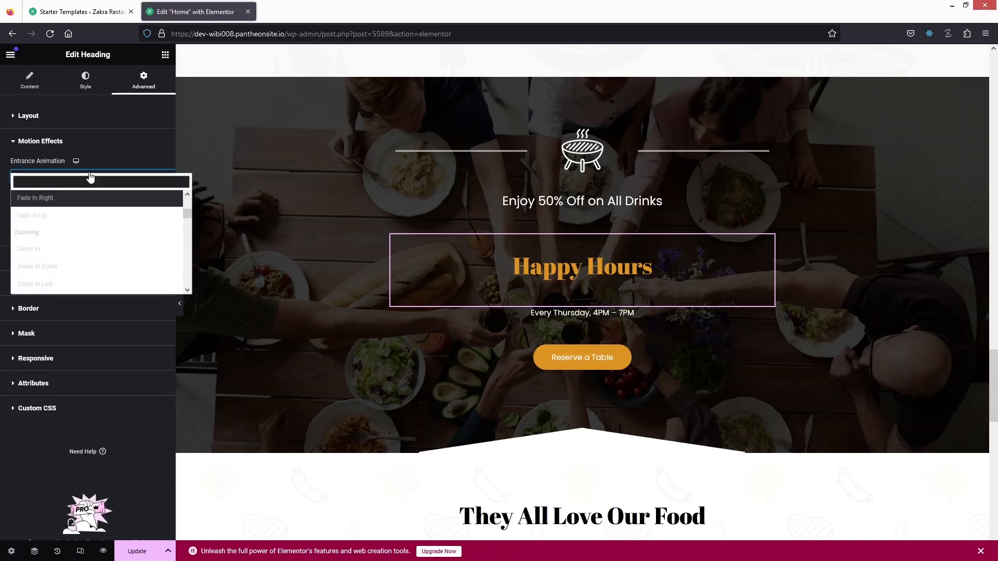
pyautogui.click(126, 145)
pyautogui.click(127, 145)
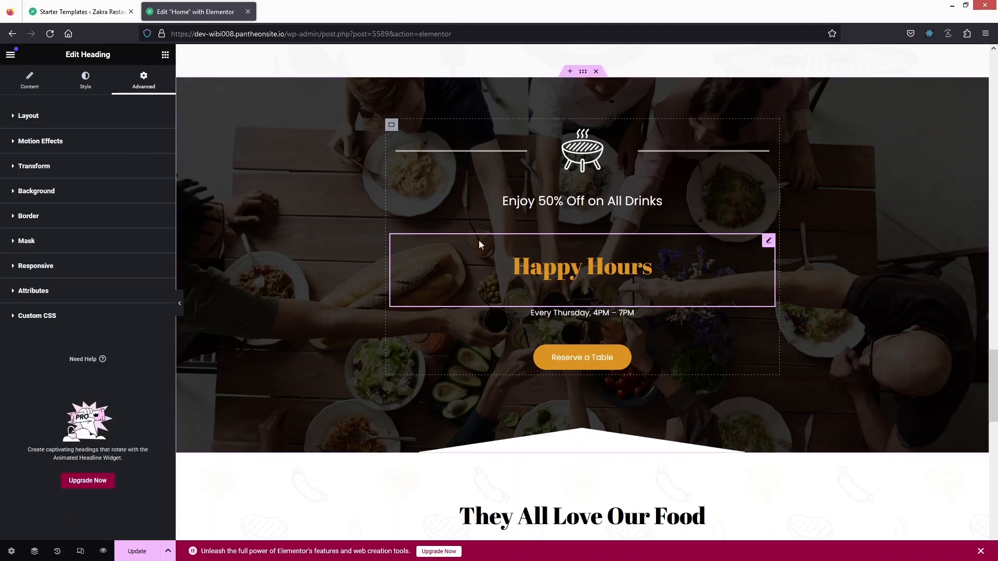
# View the container structures available for a new section between the testimonials and Contact, closing the chooser without adding one
pyautogui.scroll(-10, 479, 240)
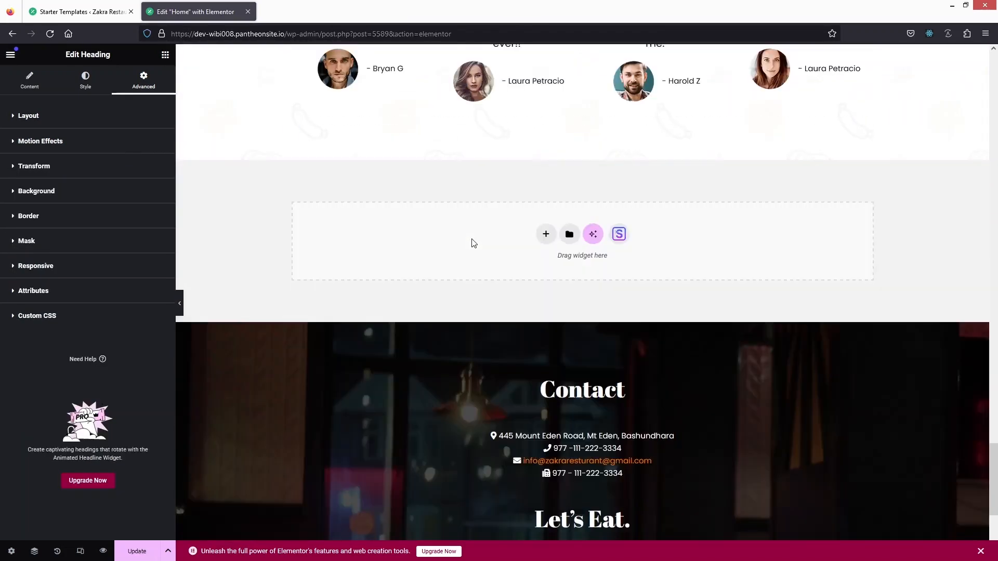
pyautogui.scroll(-5, 473, 243)
pyautogui.scroll(5, 472, 243)
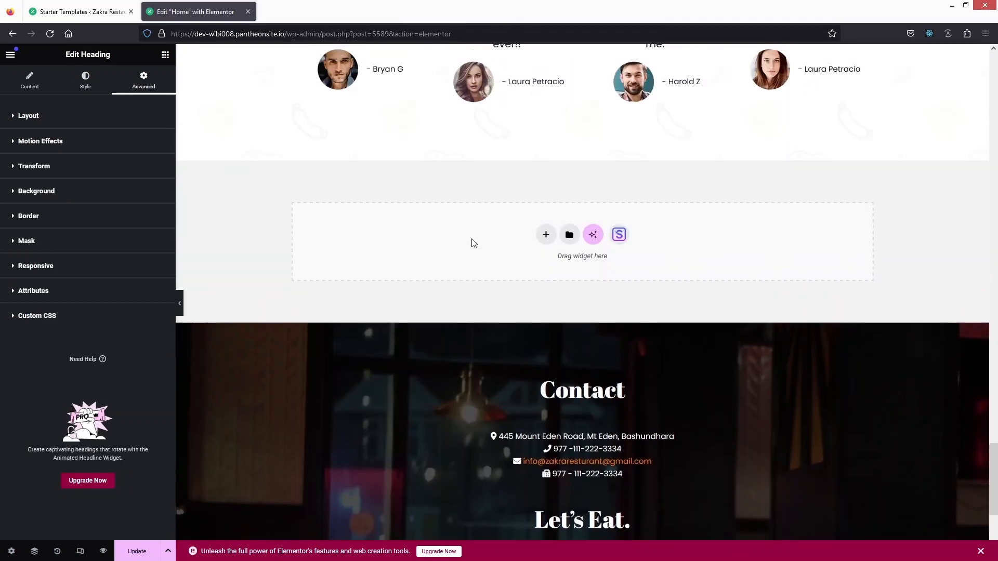
pyautogui.scroll(2, 494, 265)
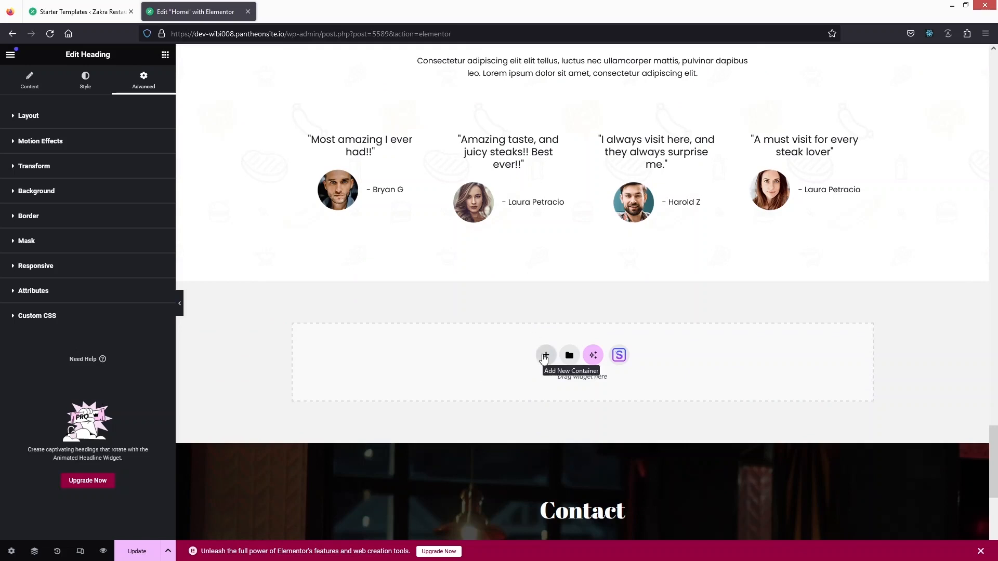
pyautogui.click(544, 357)
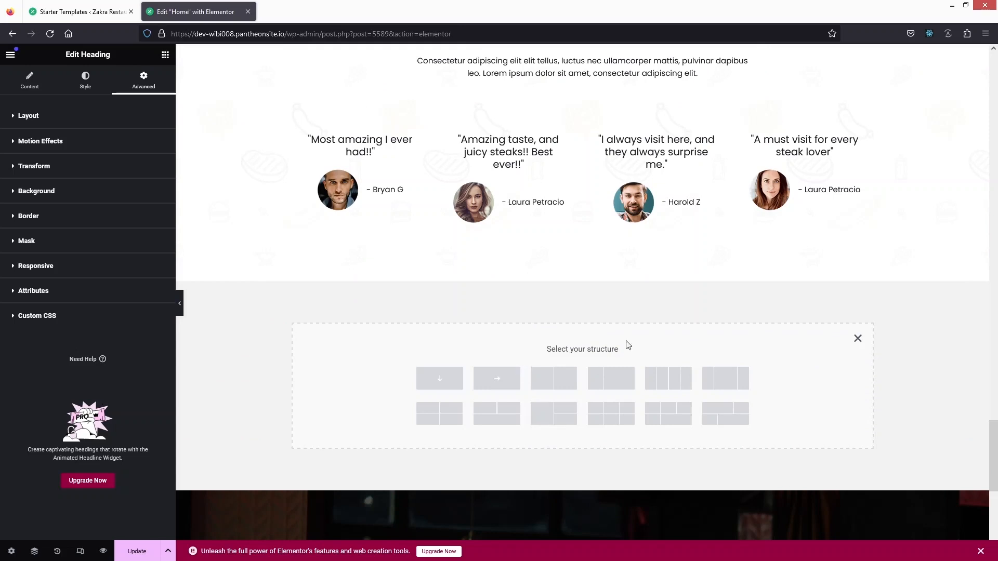
pyautogui.click(858, 339)
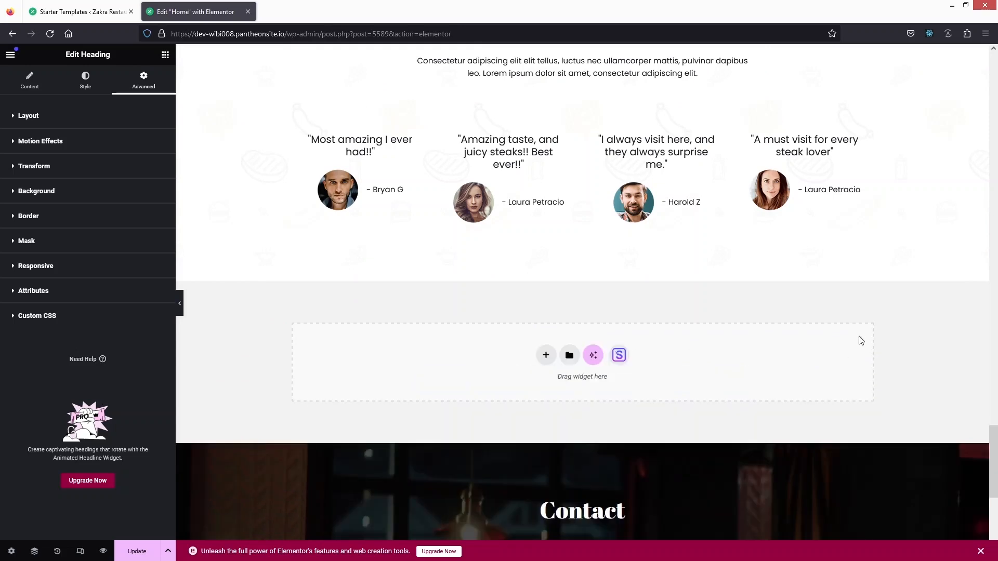